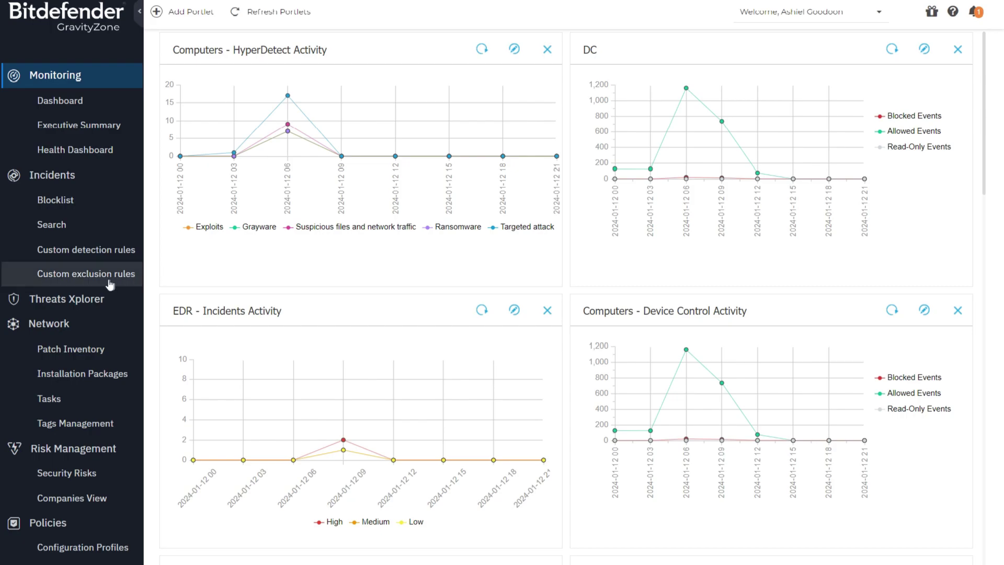
# Scroll the left sidebar down to reach the Policies section.
pyautogui.scroll(-2, 96, 287)
pyautogui.scroll(-2, 102, 285)
pyautogui.scroll(-1, 96, 275)
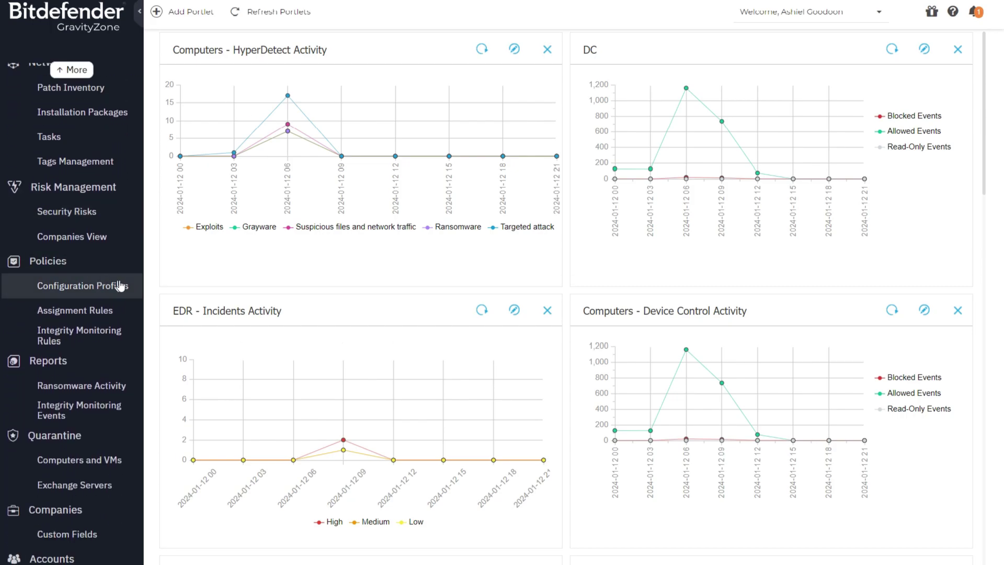
# Under Configuration Profiles > Maintenance Windows, add a window named 'Patch Management' that others may change.
pyautogui.click(132, 290)
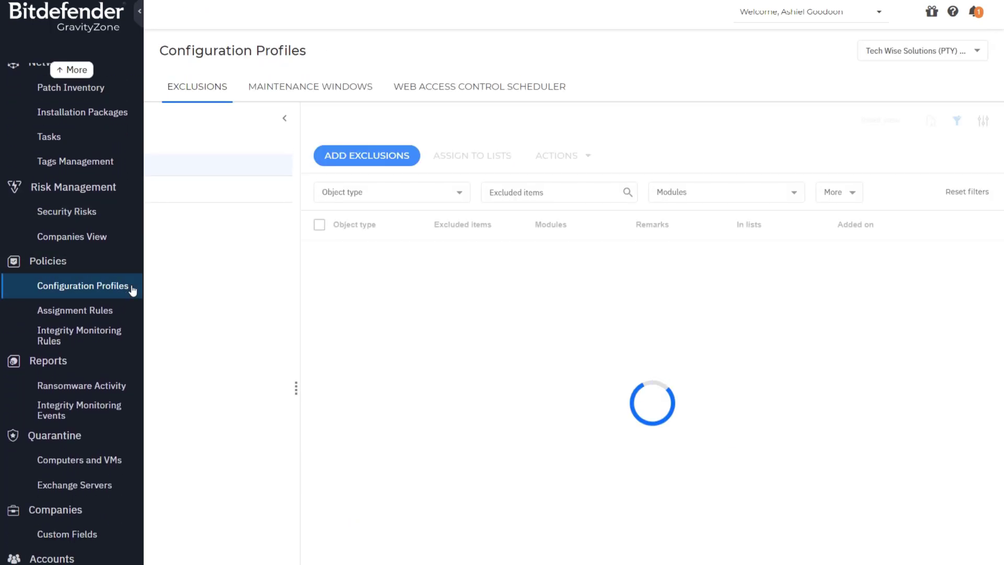
pyautogui.click(321, 94)
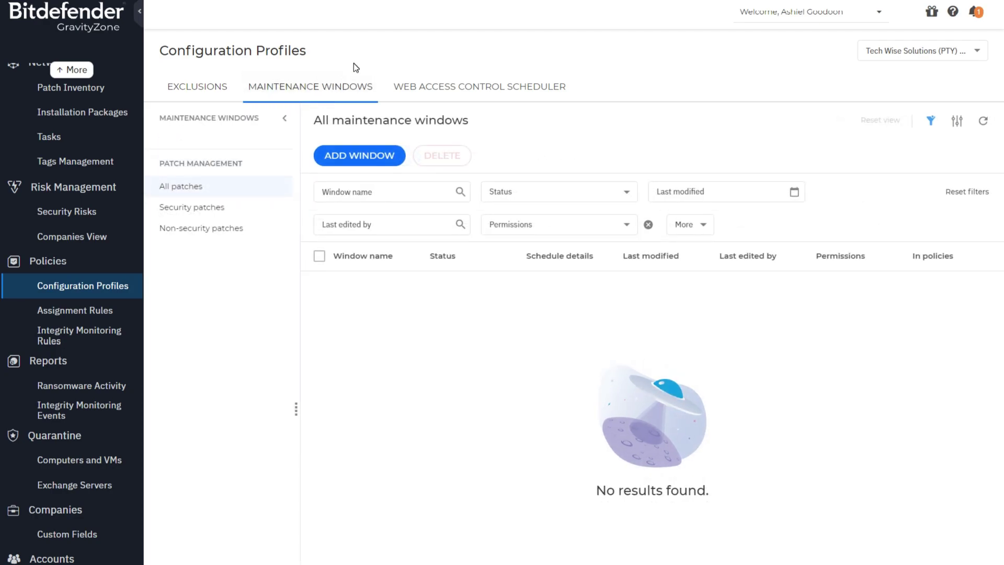
pyautogui.click(353, 162)
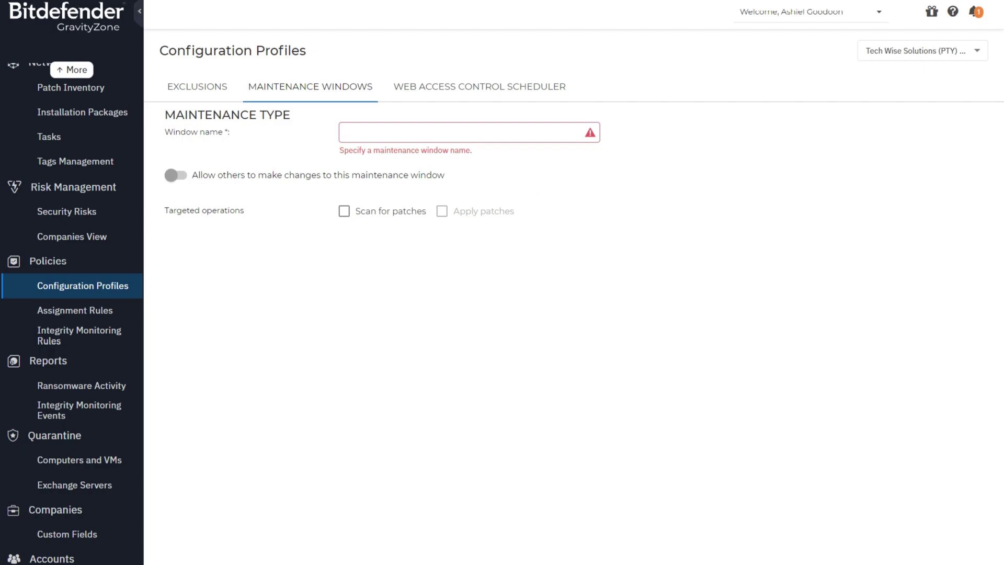
pyautogui.write('Patch Management')
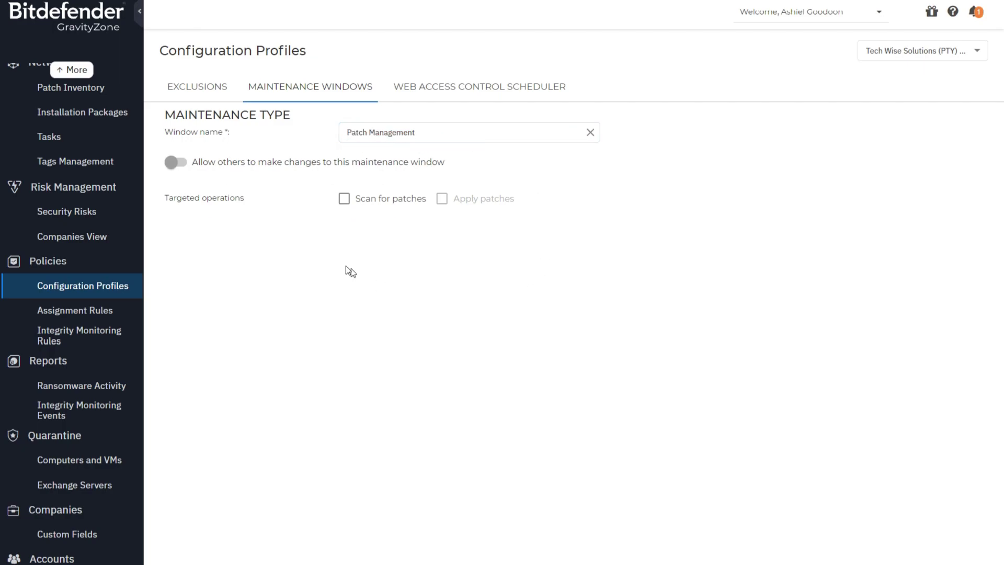
pyautogui.click(178, 163)
# Enable Scan for patches and Apply patches, both running on one shared schedule.
pyautogui.click(344, 199)
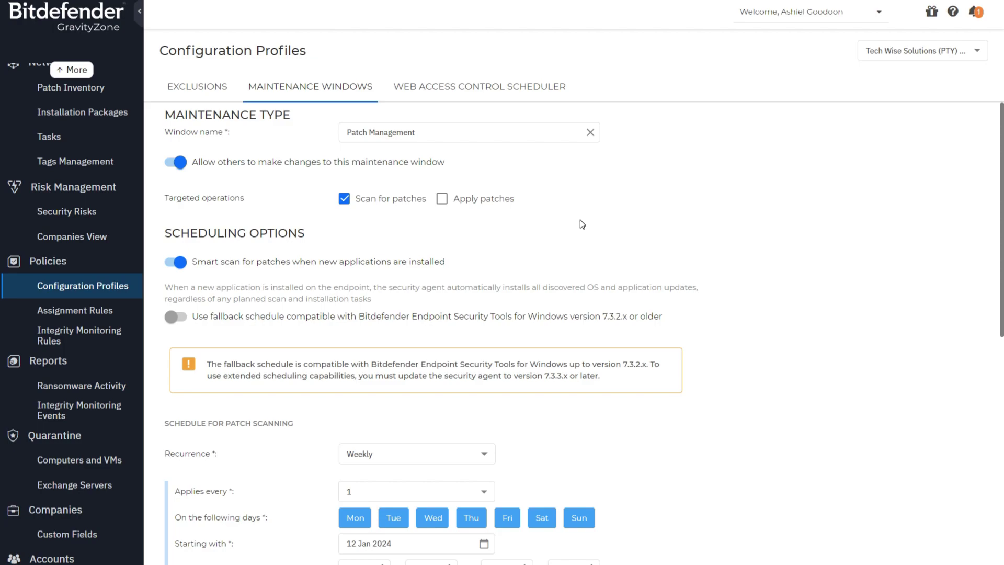
pyautogui.click(441, 200)
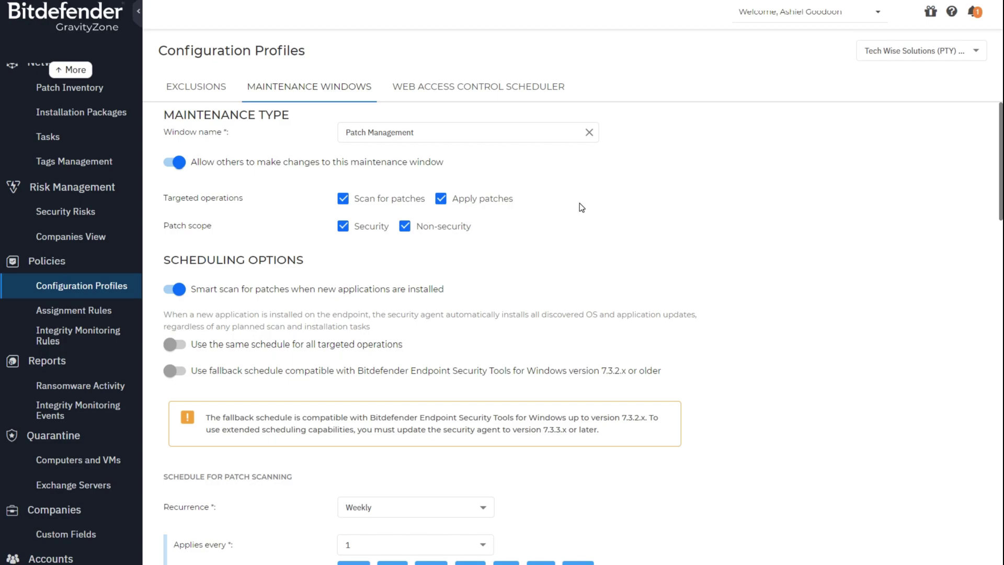
pyautogui.click(177, 346)
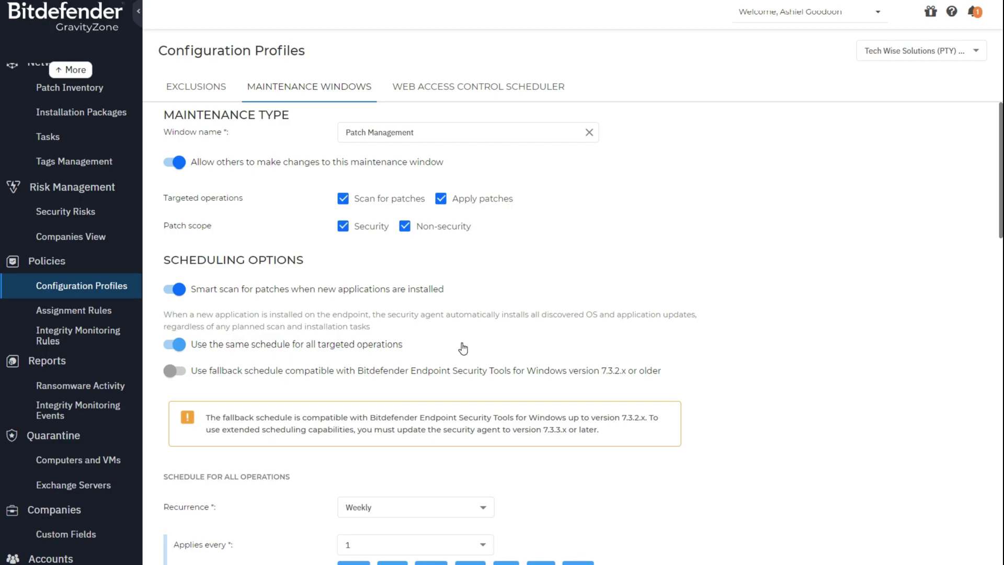
pyautogui.scroll(-5, 774, 345)
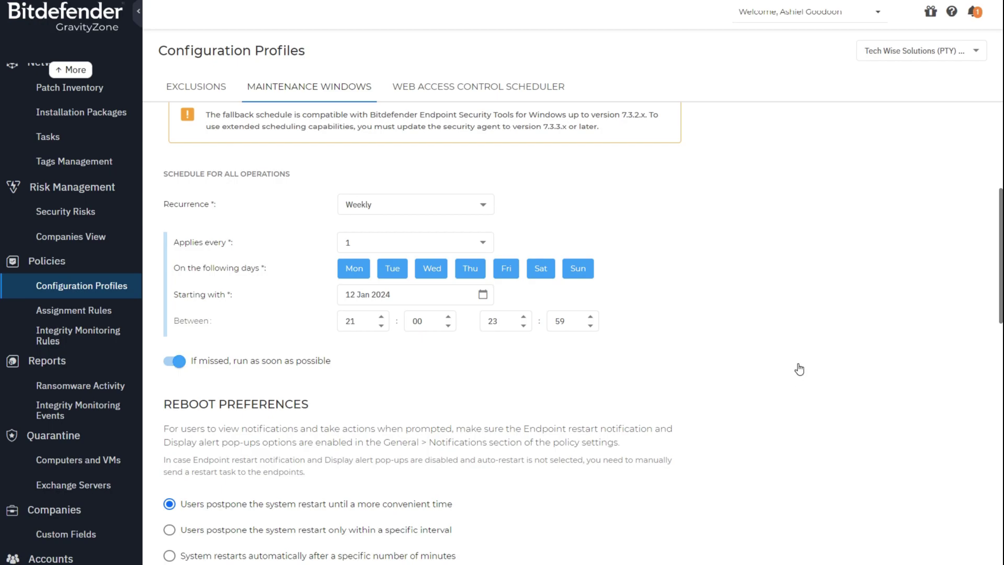
pyautogui.click(483, 207)
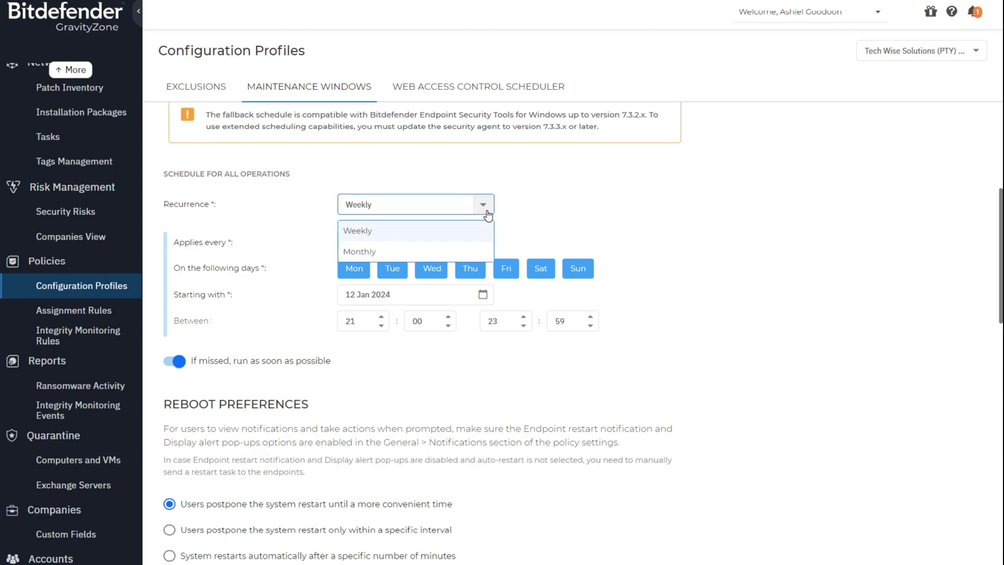
pyautogui.click(486, 230)
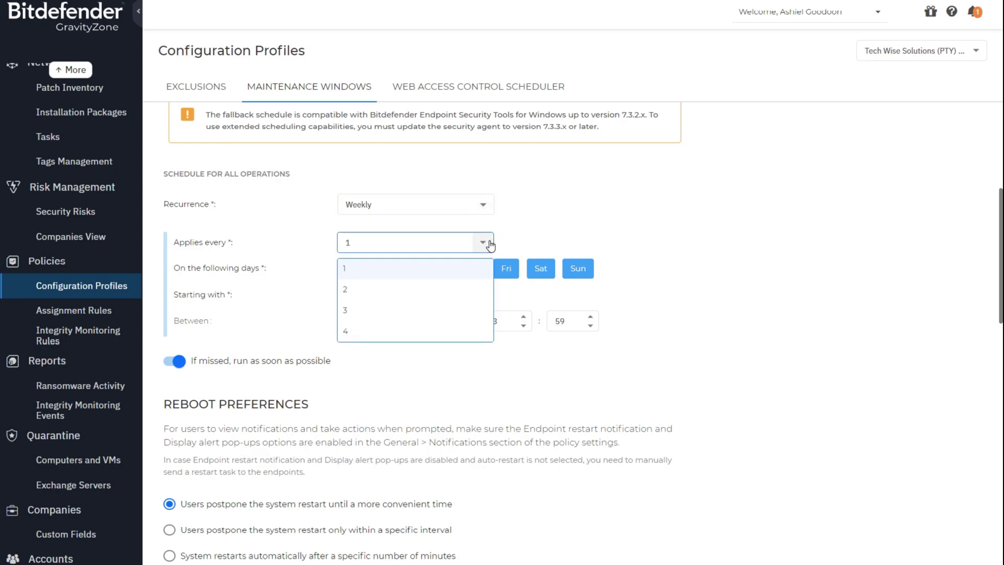
pyautogui.click(480, 245)
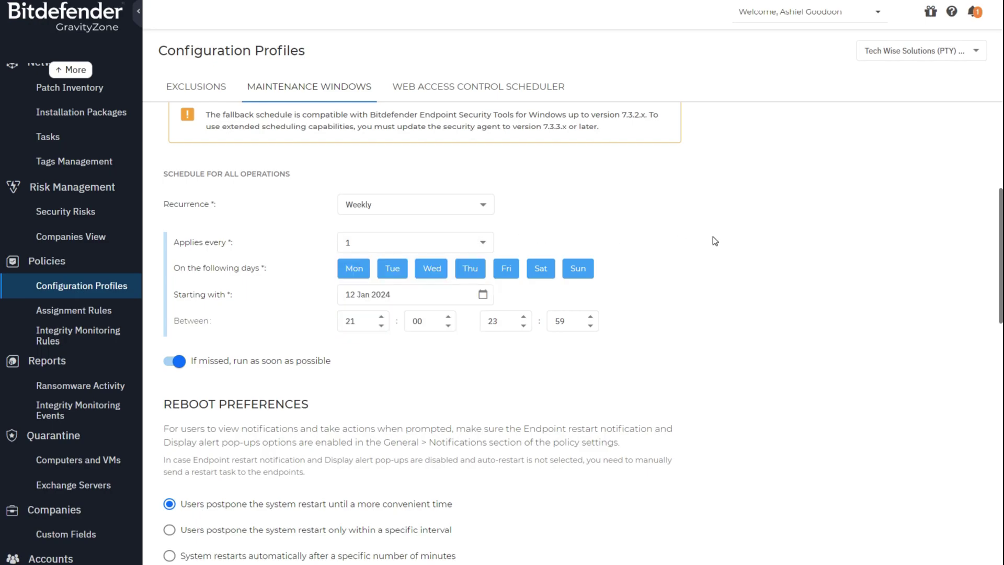
pyautogui.scroll(-5, 715, 241)
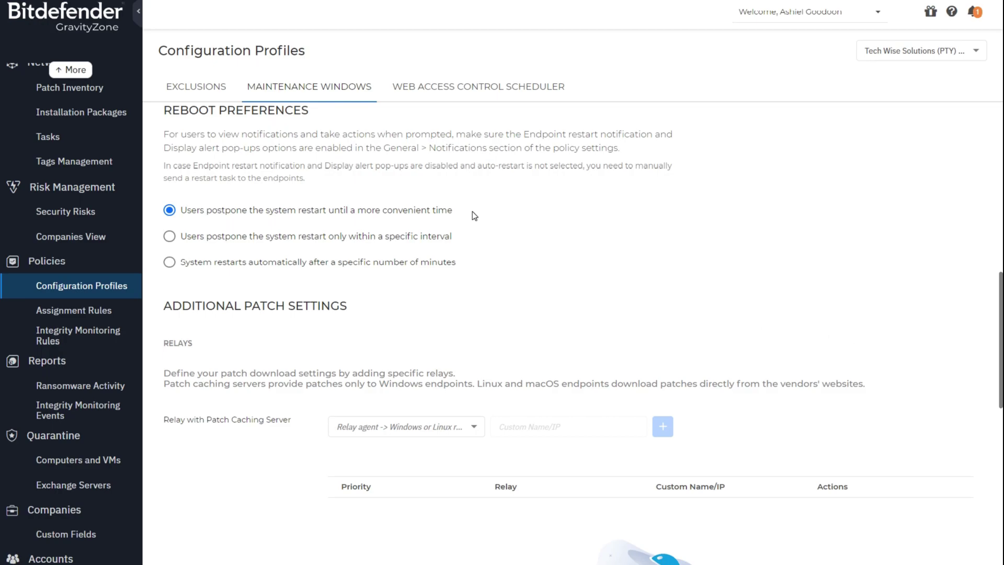
pyautogui.scroll(-3, 837, 351)
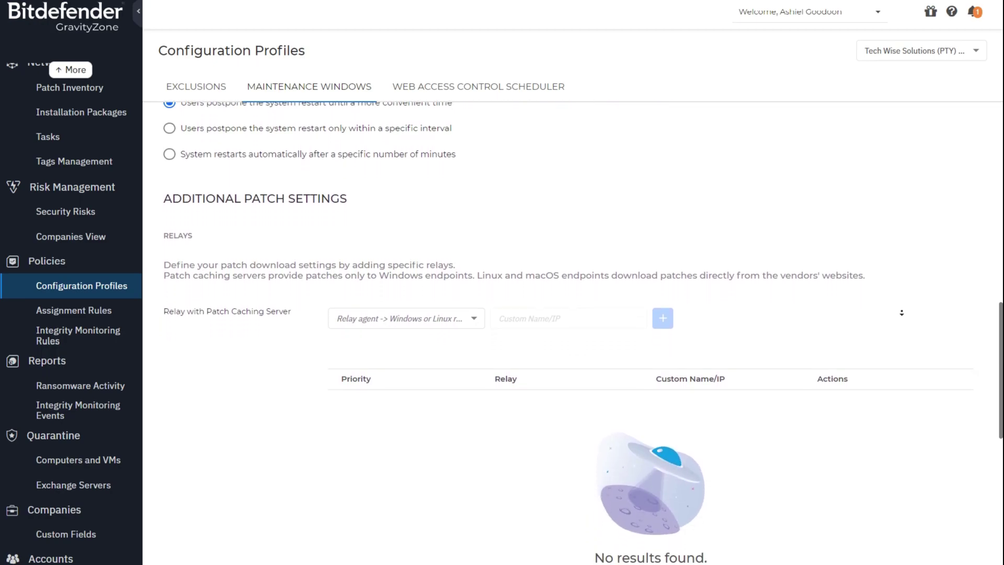
pyautogui.scroll(-1, 901, 312)
pyautogui.scroll(-1, 901, 312)
pyautogui.scroll(-1, 902, 312)
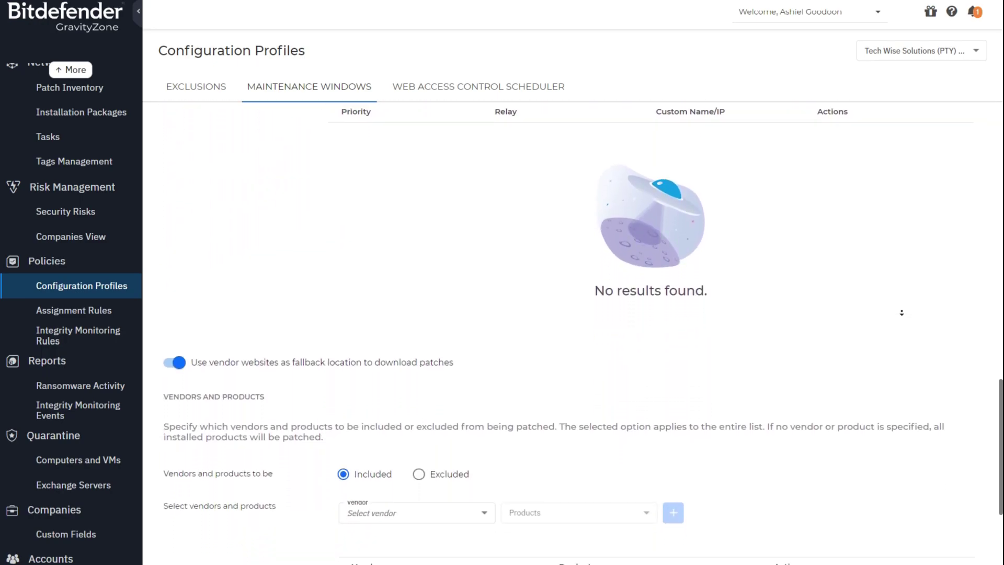
pyautogui.scroll(-1, 902, 312)
pyautogui.scroll(-1, 901, 312)
pyautogui.scroll(-1, 901, 312)
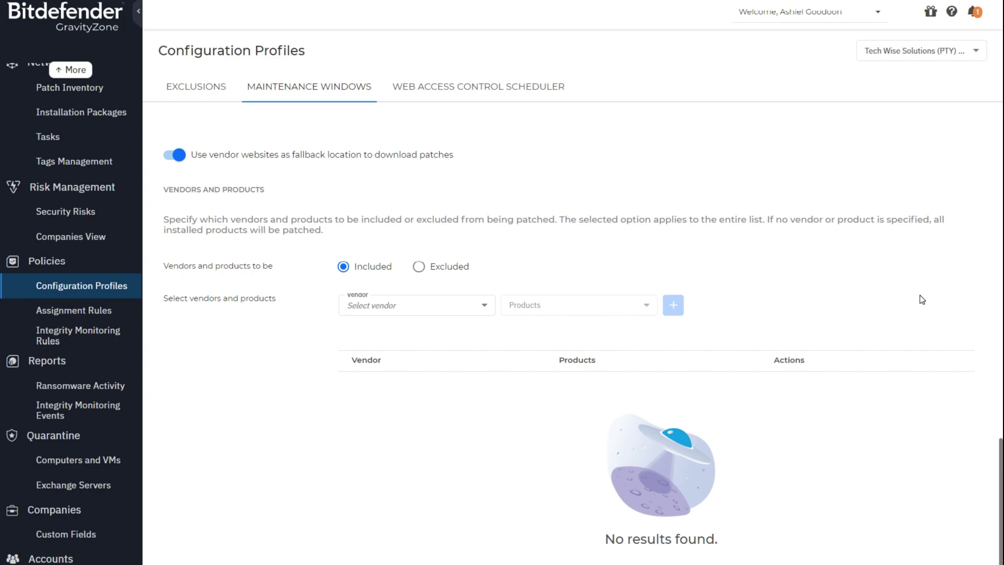
# Add vendor 7-Zip (Windows) with All products to the window's vendor table.
pyautogui.scroll(-1, 832, 319)
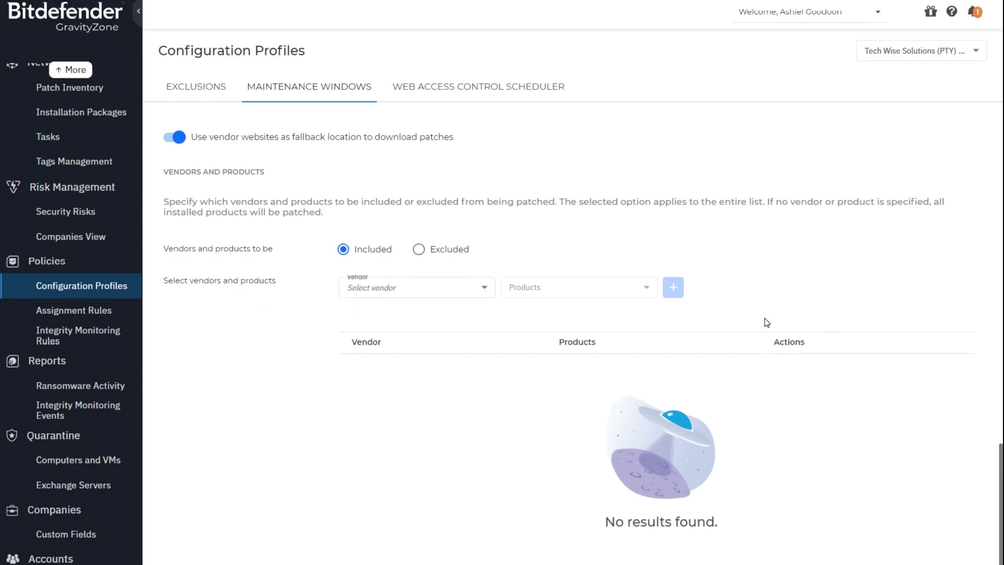
pyautogui.click(484, 289)
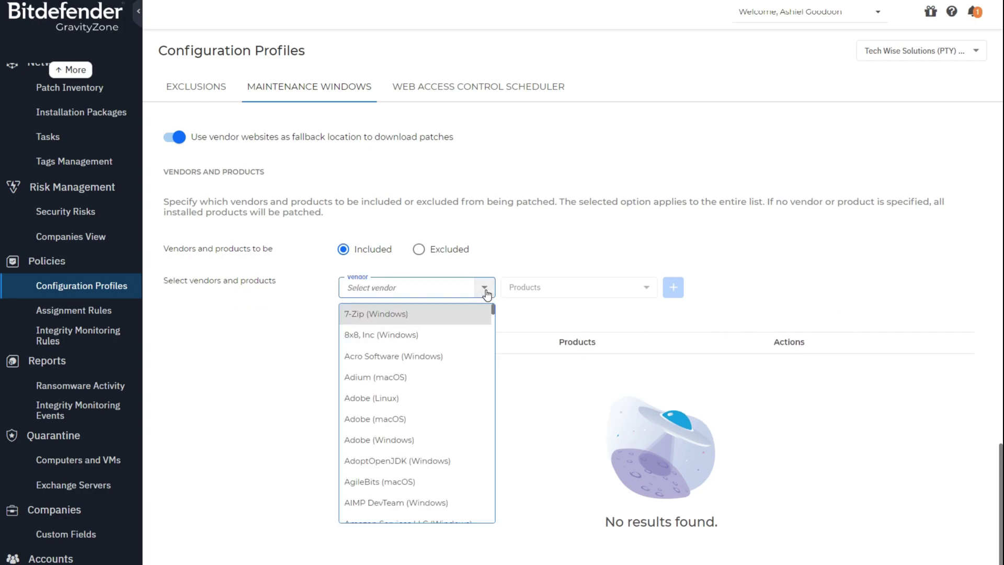
pyautogui.click(470, 313)
pyautogui.click(648, 289)
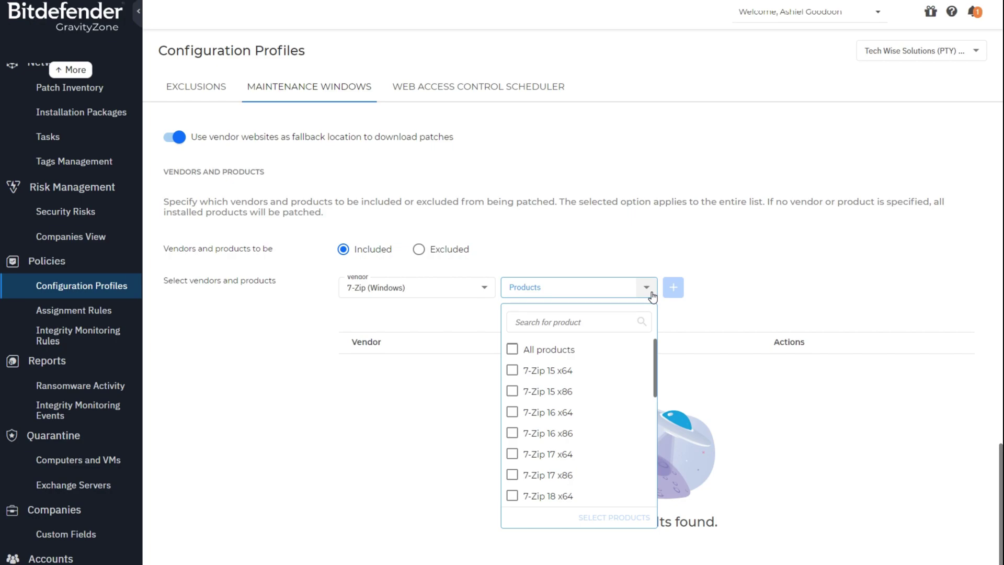
pyautogui.click(512, 349)
pyautogui.click(716, 315)
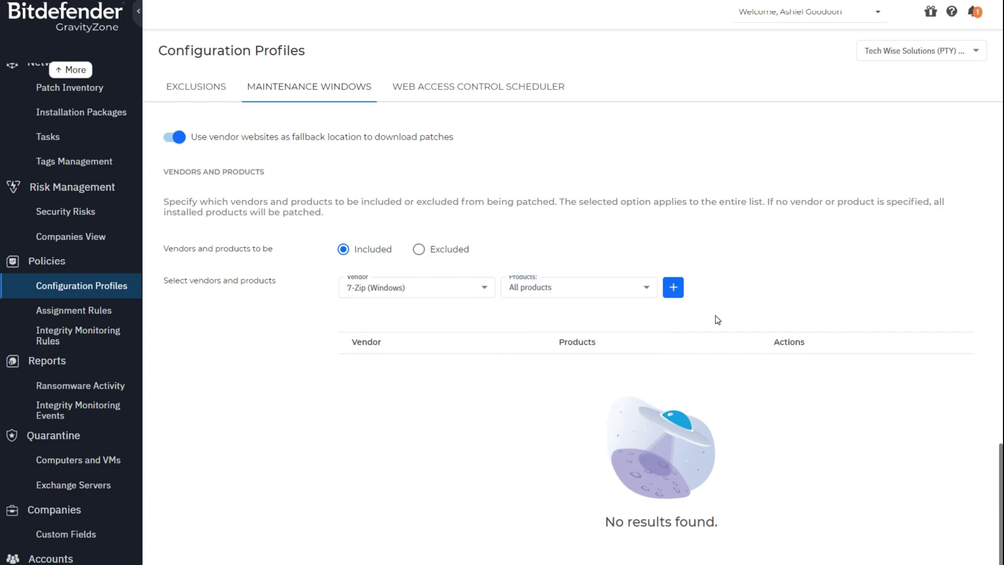
pyautogui.click(673, 287)
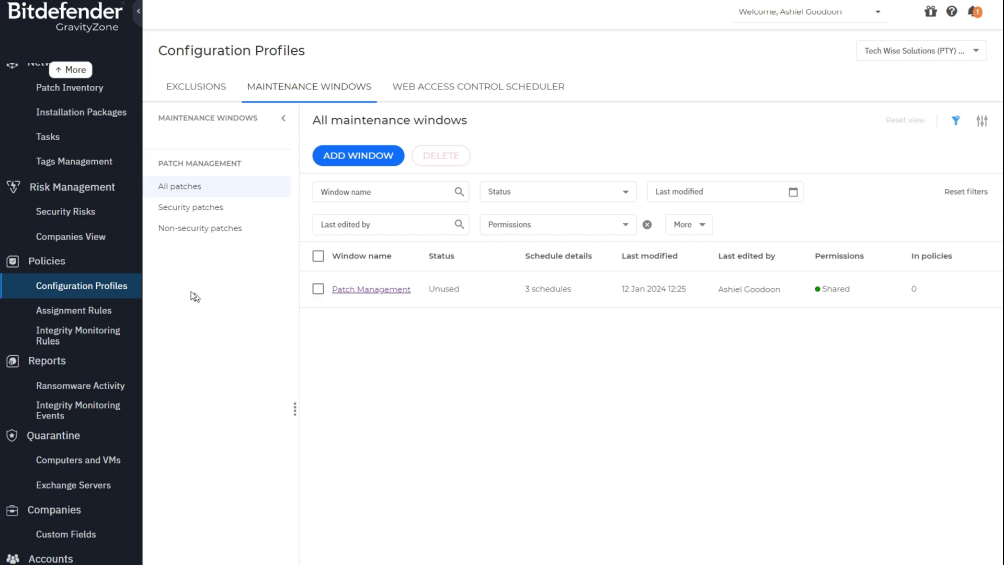
# Start a new policy from the Policies list and go to its Patch Management section.
pyautogui.click(87, 266)
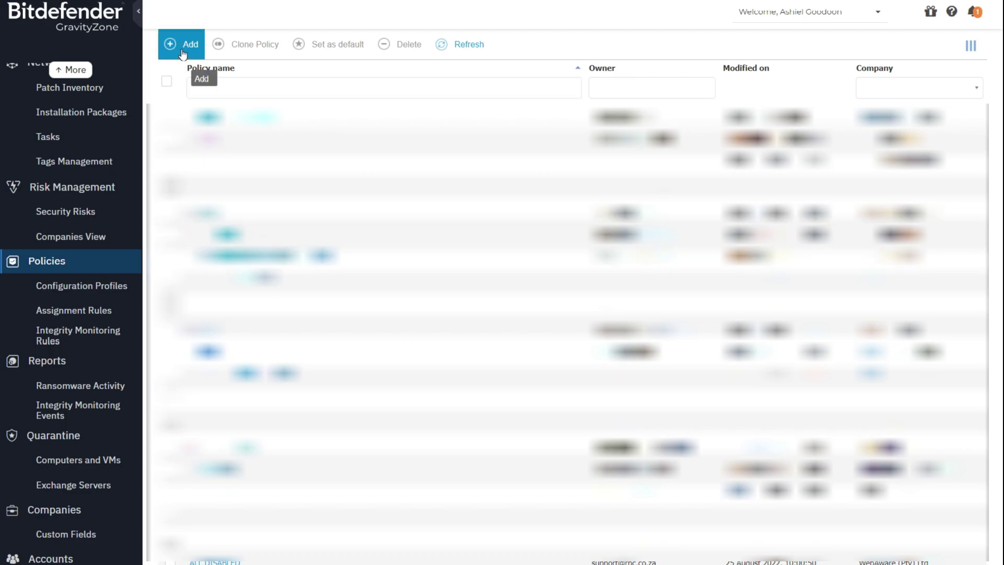
pyautogui.click(182, 52)
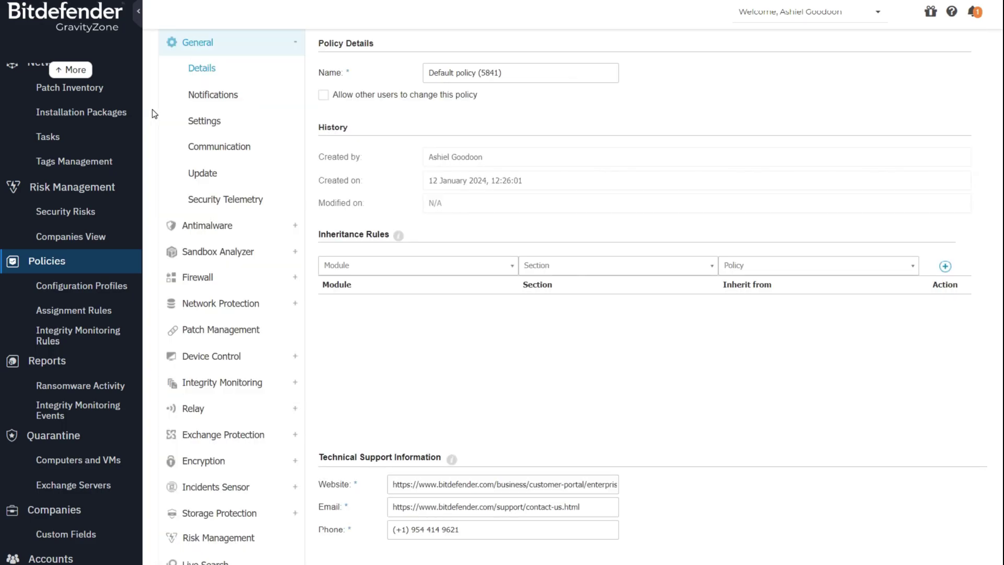
pyautogui.click(271, 338)
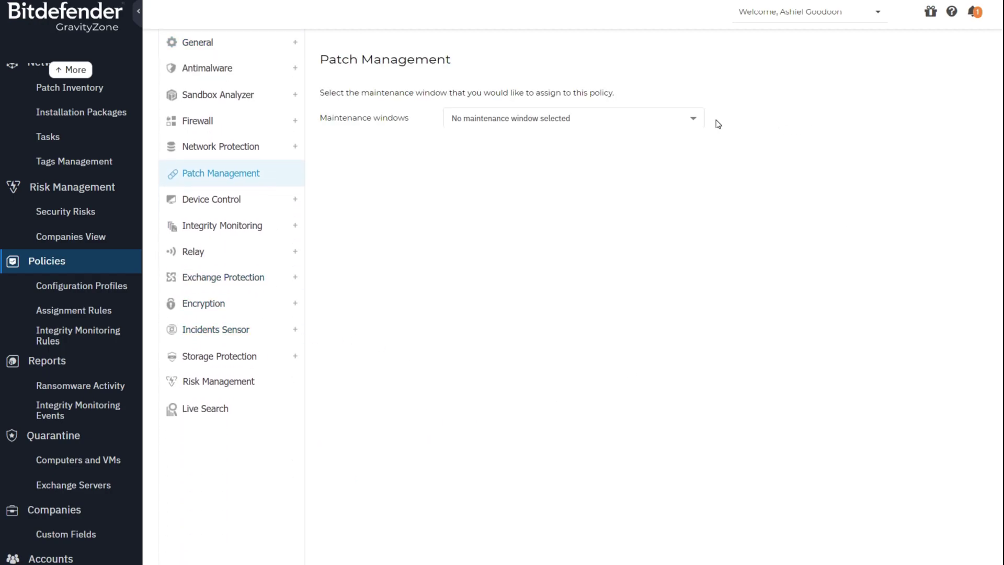
# Pick 'Patch Management' from the policy's Maintenance windows dropdown.
pyautogui.click(695, 121)
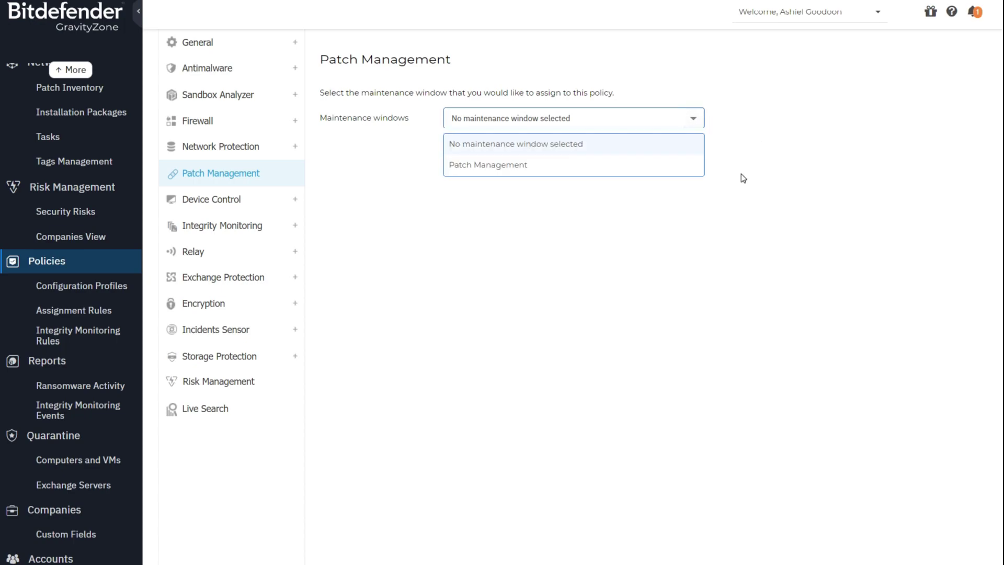
pyautogui.click(681, 167)
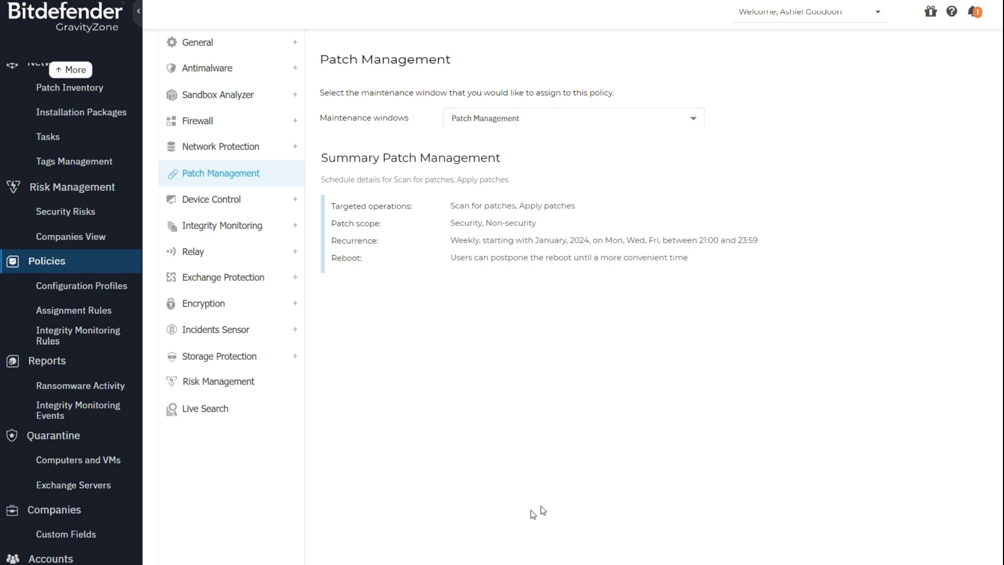